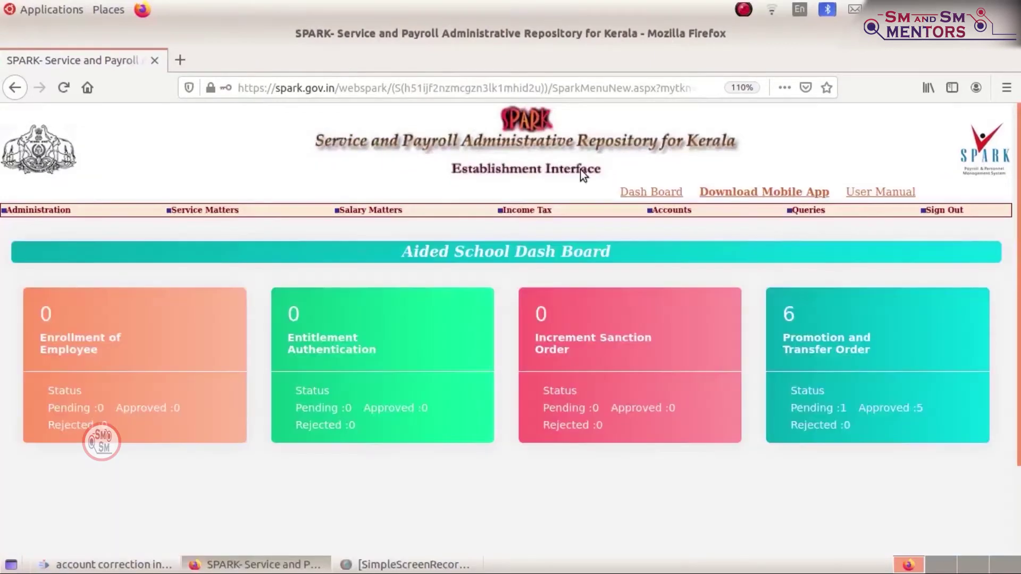
Open the page for editing the details of temporary employees.
mouse_move(664, 209)
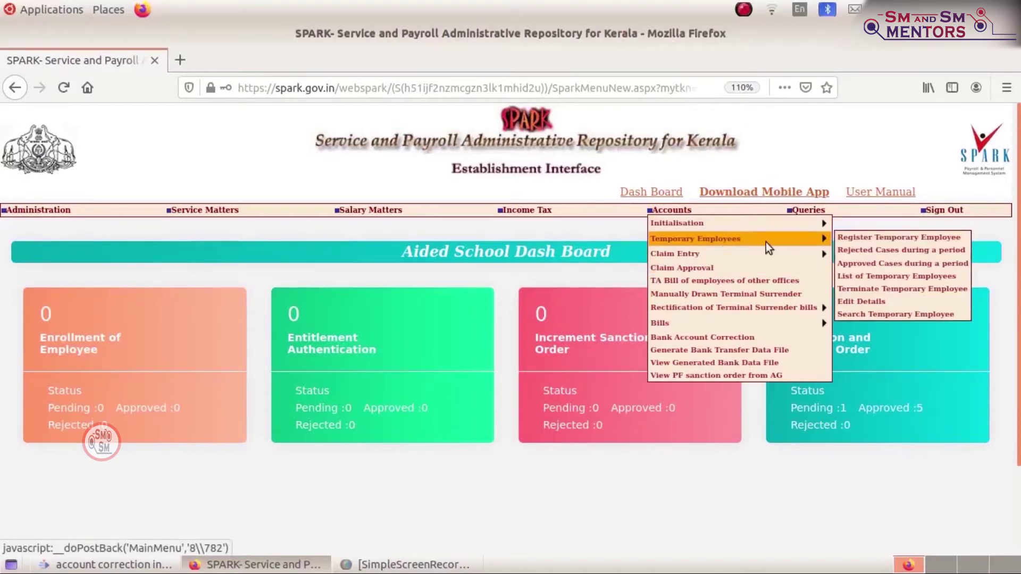
mouse_move(765, 254)
mouse_move(811, 239)
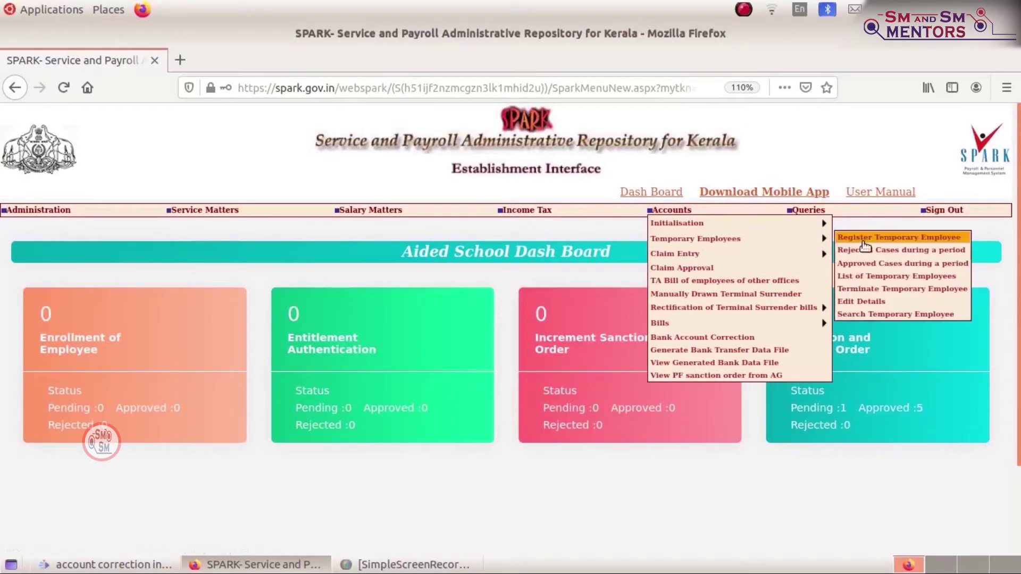
click(868, 302)
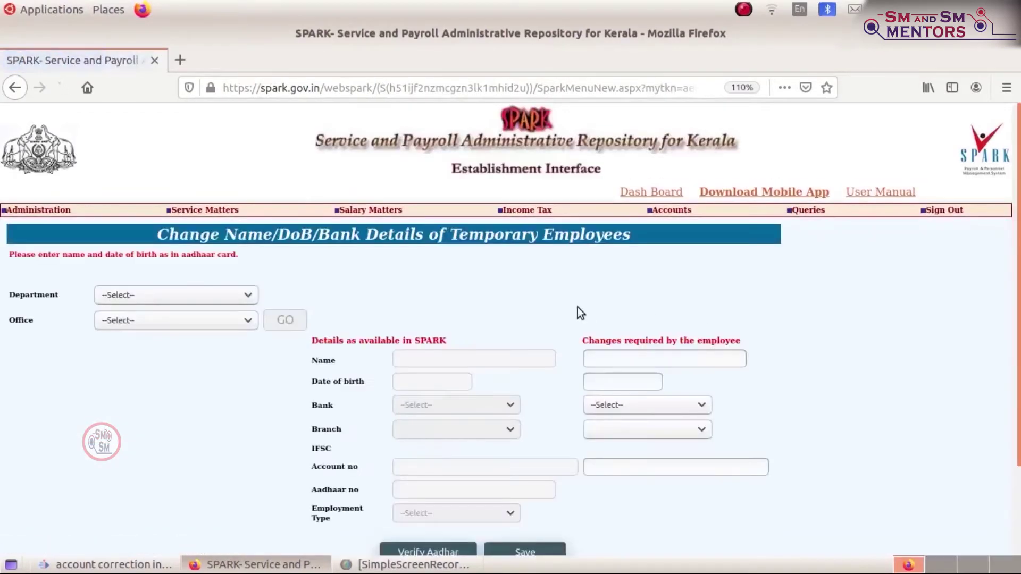
List the temporary employees of the Education (General) department's AMLP School office and select the first employee.
click(167, 292)
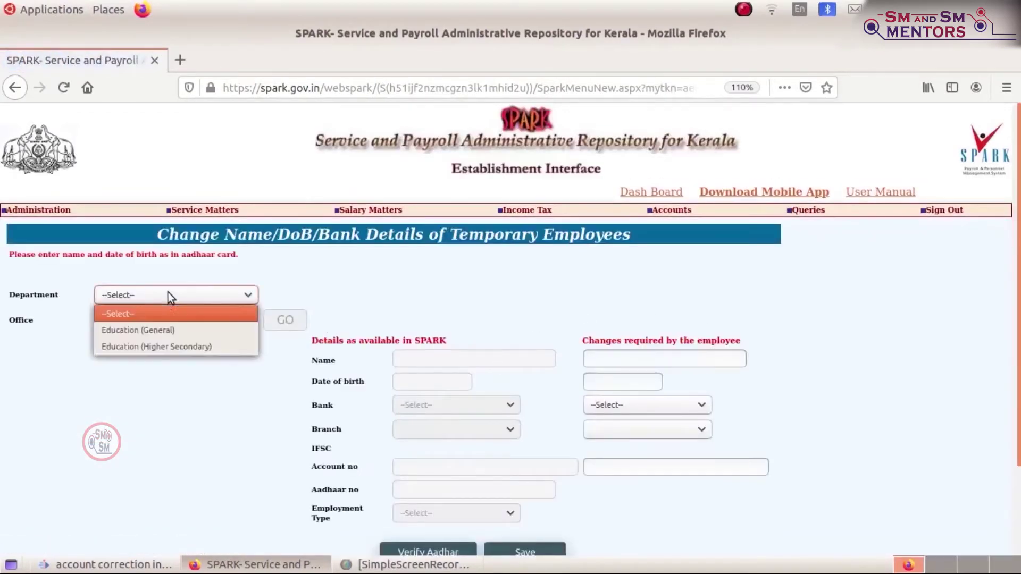
click(164, 348)
click(162, 324)
click(162, 355)
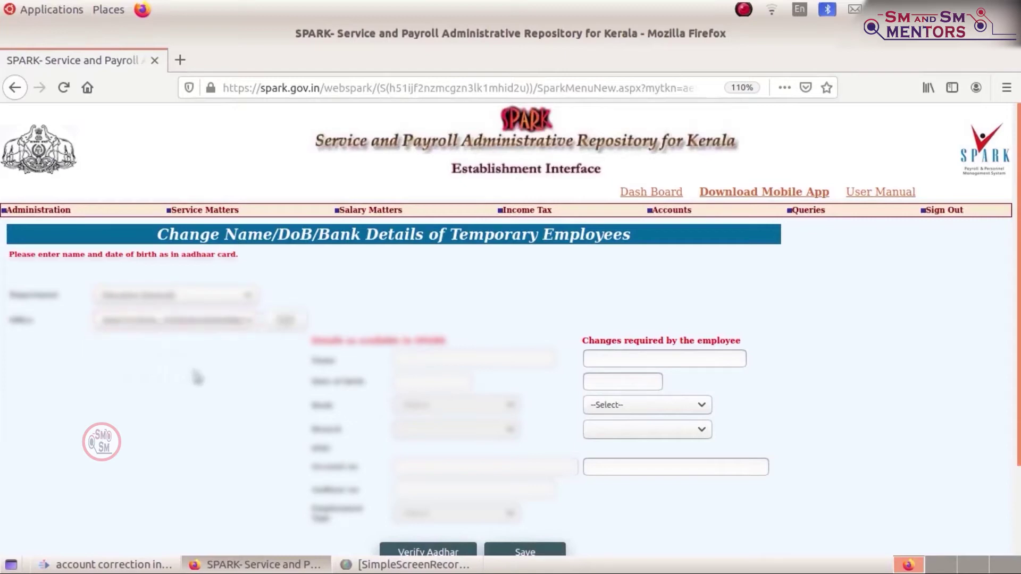
click(286, 320)
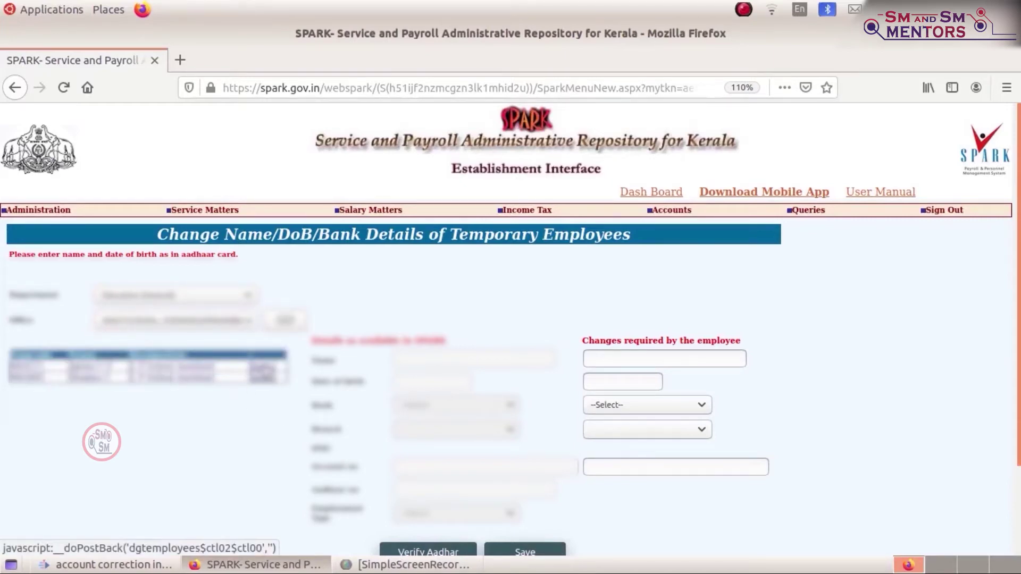
click(267, 370)
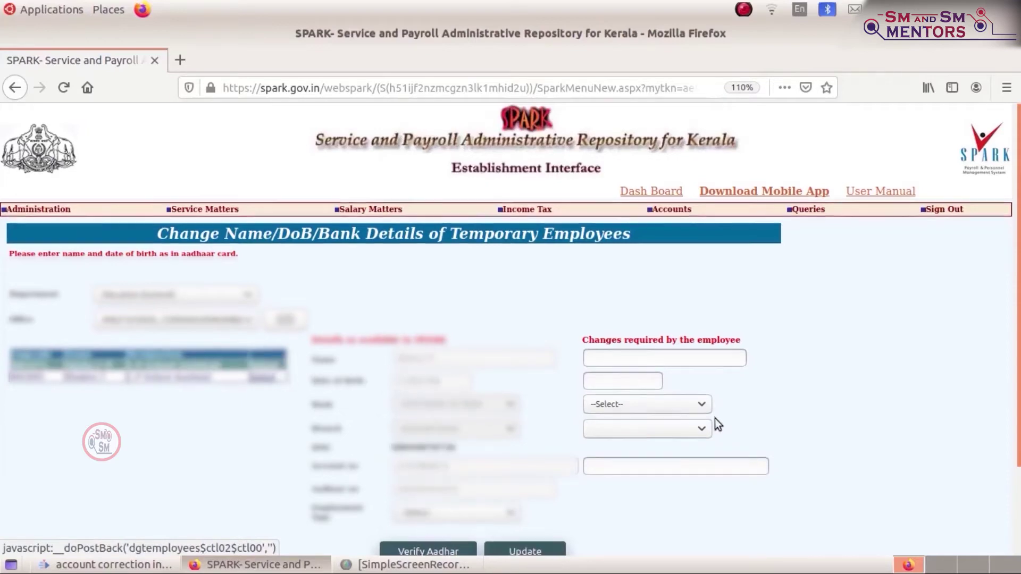
Choose STATE BANK OF INDIA as the bank in the changes required by the employee.
scroll(715, 419, down, 3)
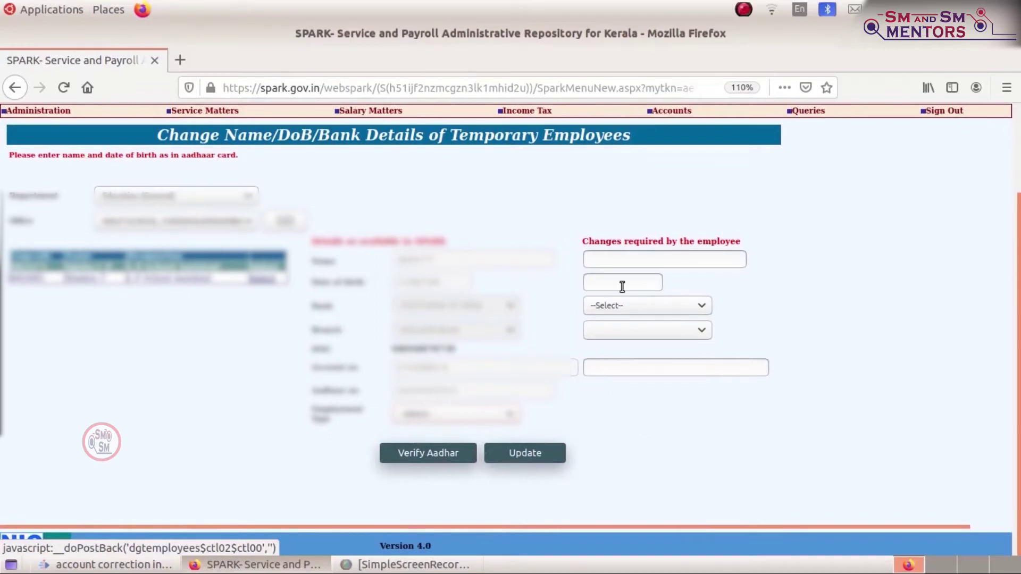
click(621, 254)
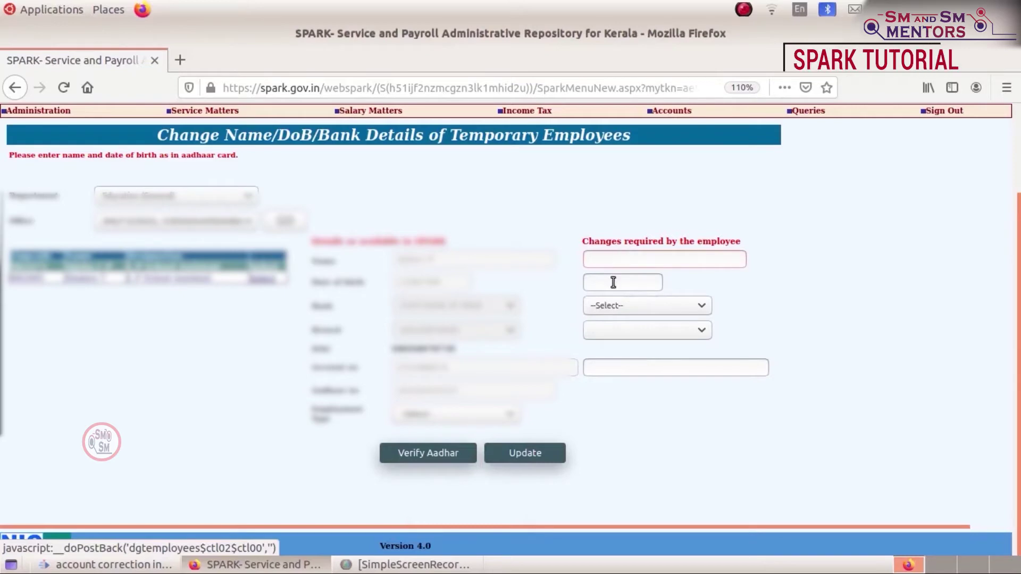
click(630, 307)
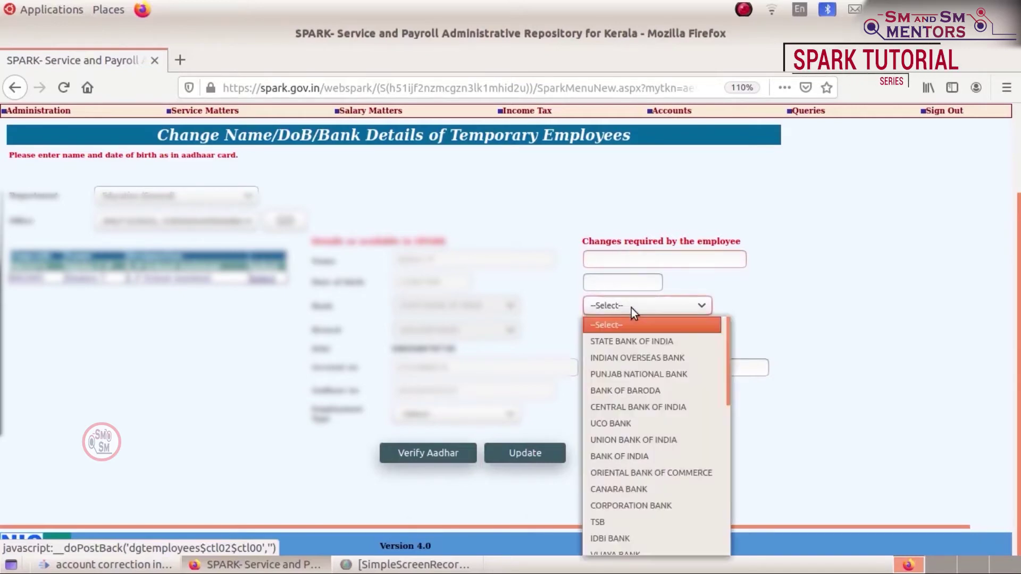
click(661, 343)
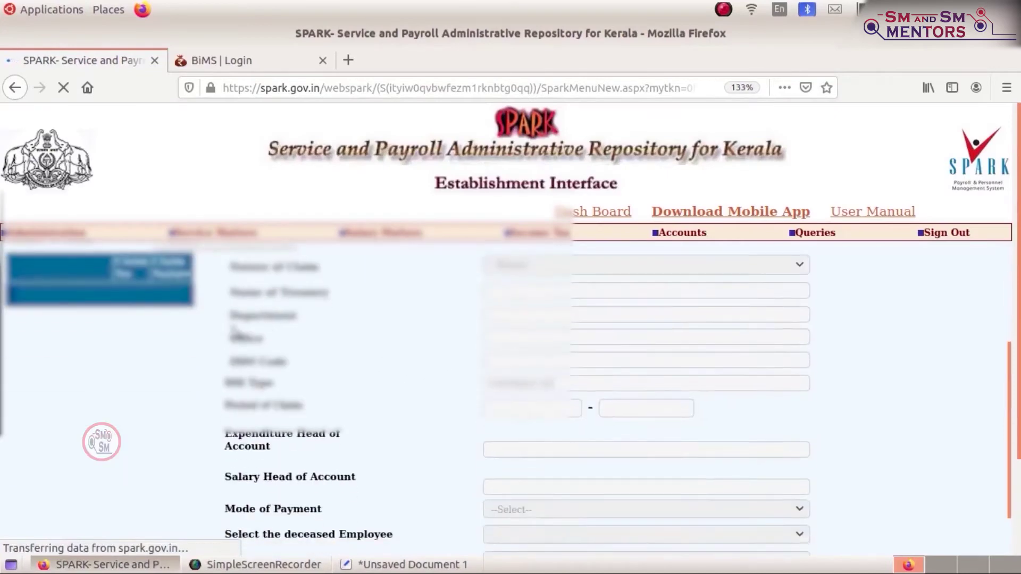
For the prepared contingent claims, choose the Education (General) department, the AMLP School office and its DDO code.
click(226, 313)
click(210, 346)
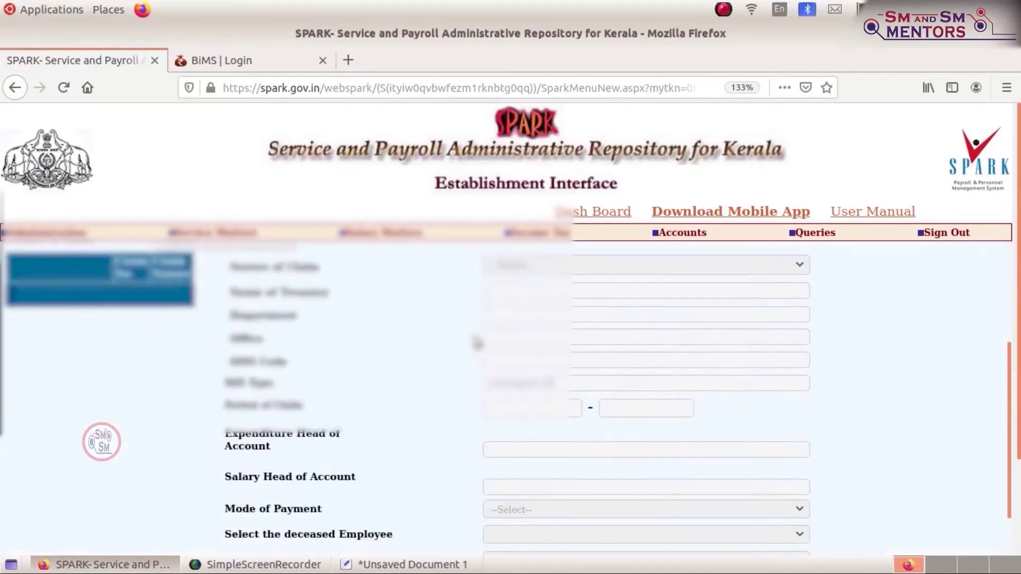
click(240, 339)
click(239, 370)
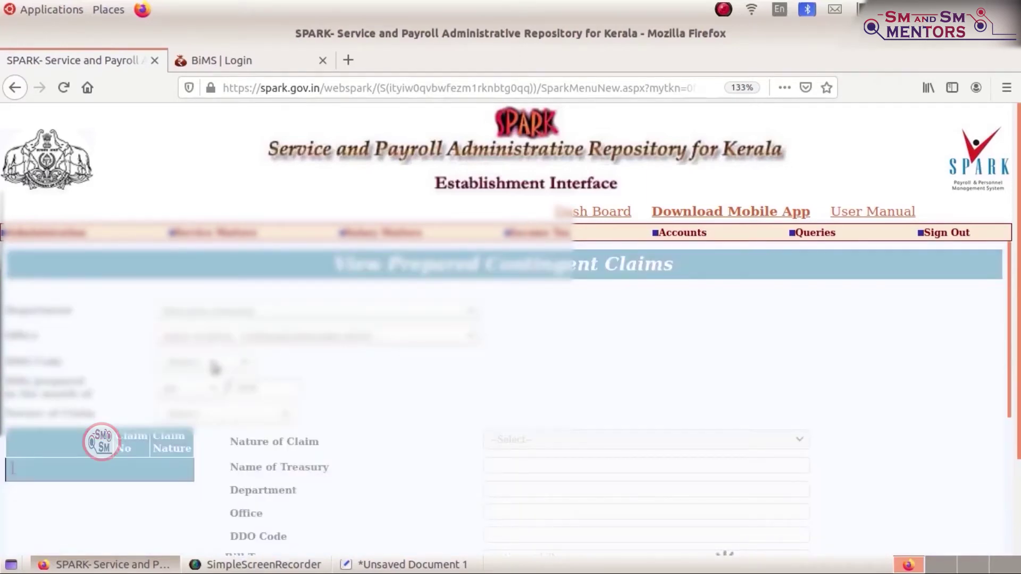
click(213, 364)
click(175, 398)
Set the bill preparation month to March and the nature of claim to Pay and Allowances for Temporary Employees.
scroll(458, 395, down, 5)
scroll(459, 395, up, 2)
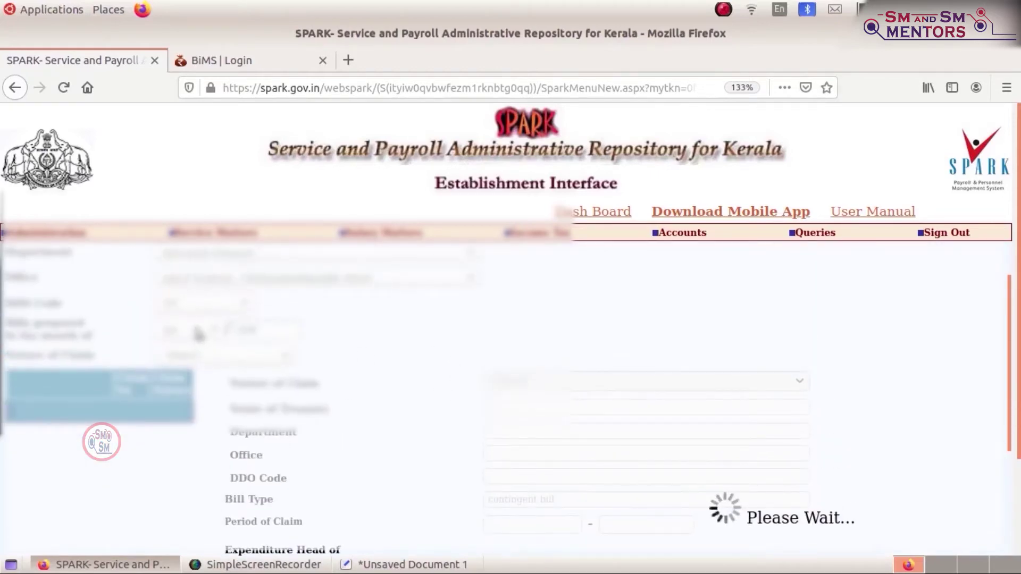
click(183, 395)
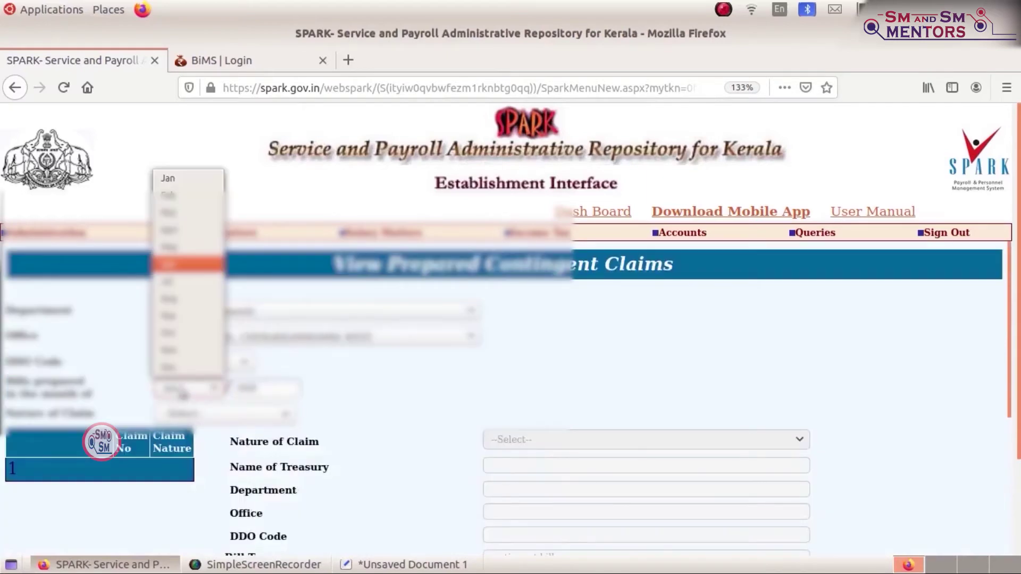
click(184, 214)
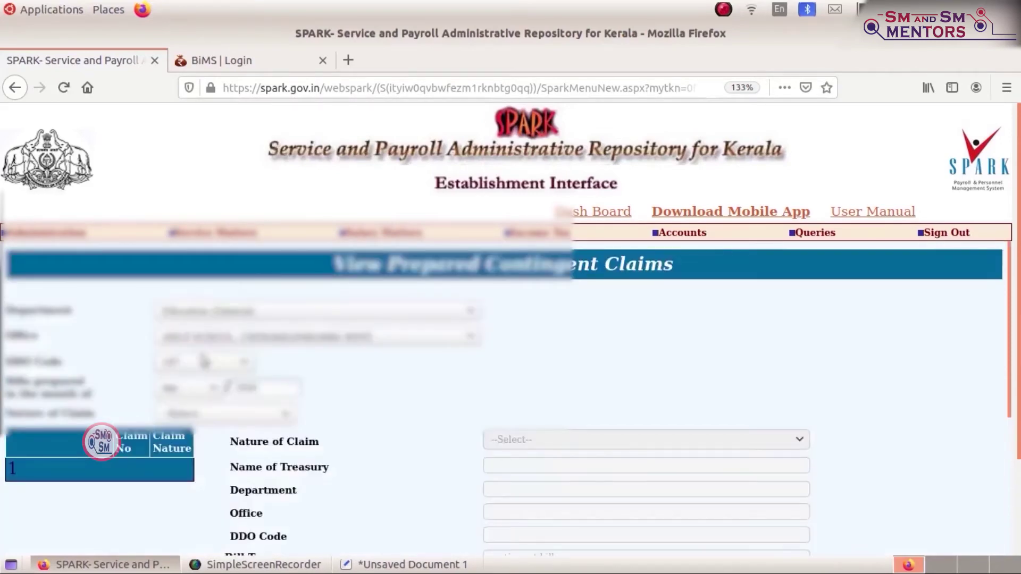
click(205, 362)
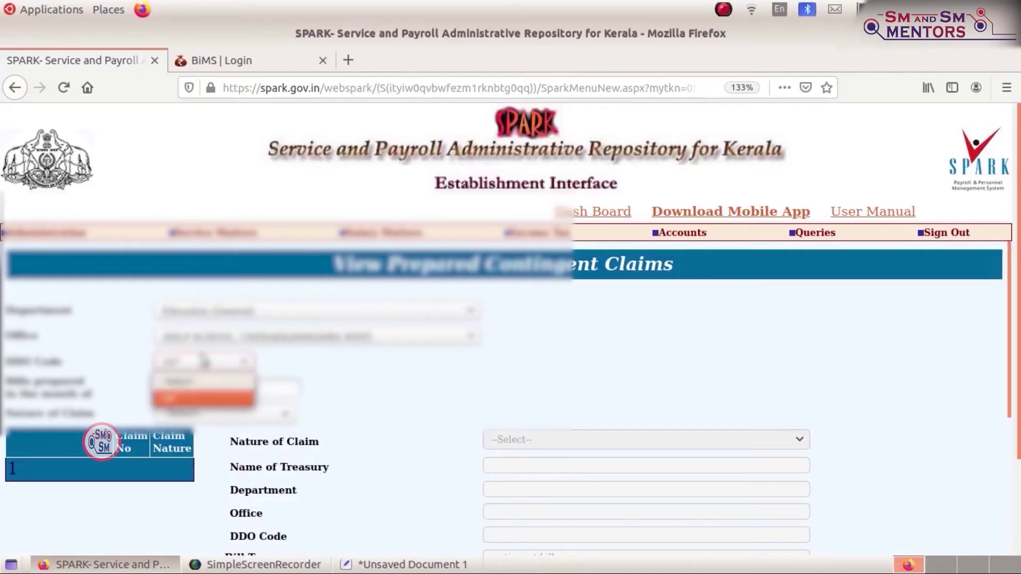
click(520, 381)
click(169, 420)
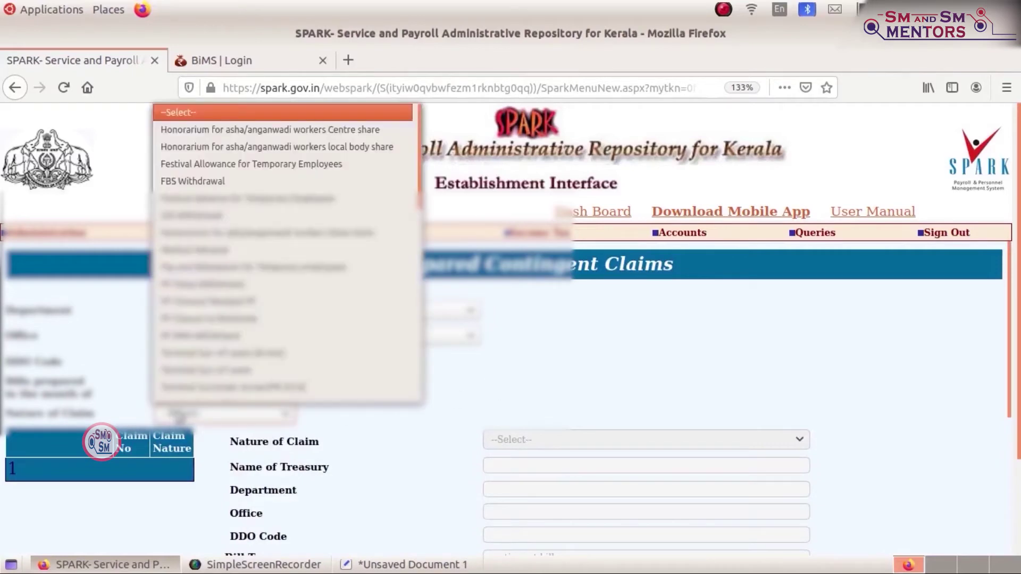
scroll(239, 290, down, 1)
click(239, 255)
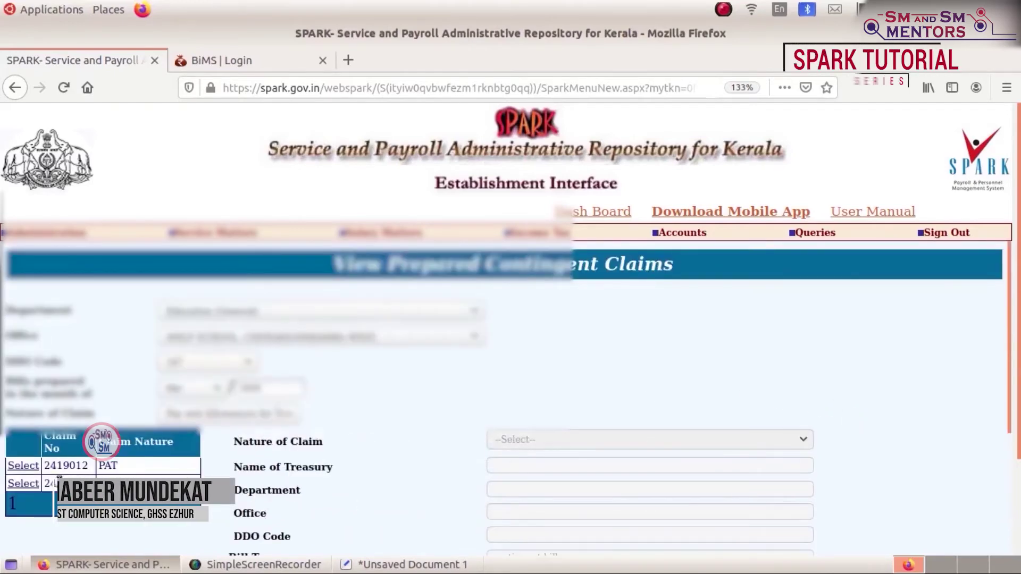
Select the first PAT claim and open its printable bill, PAT_report.pdf, in Document Viewer.
click(23, 466)
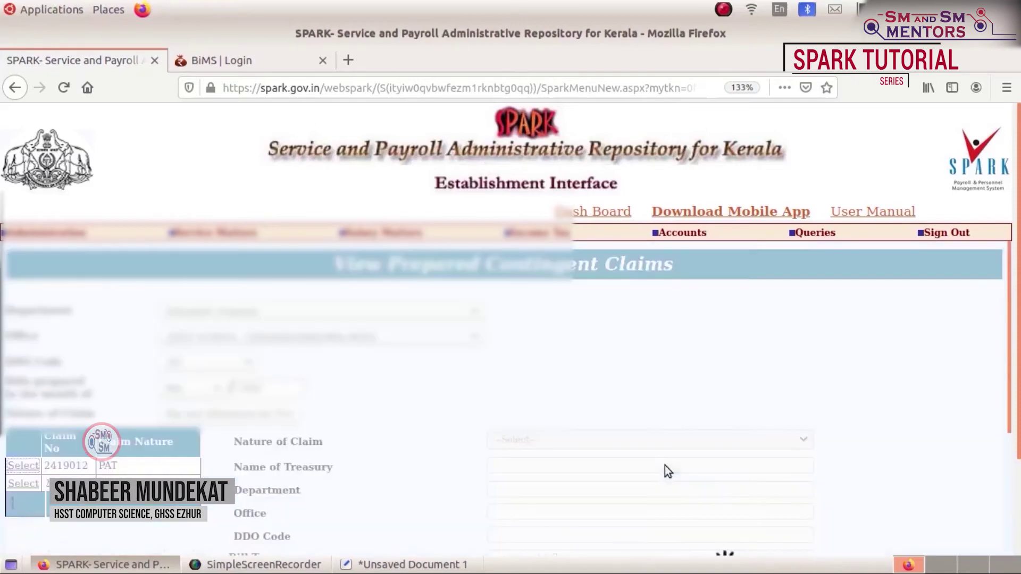
scroll(665, 465, down, 5)
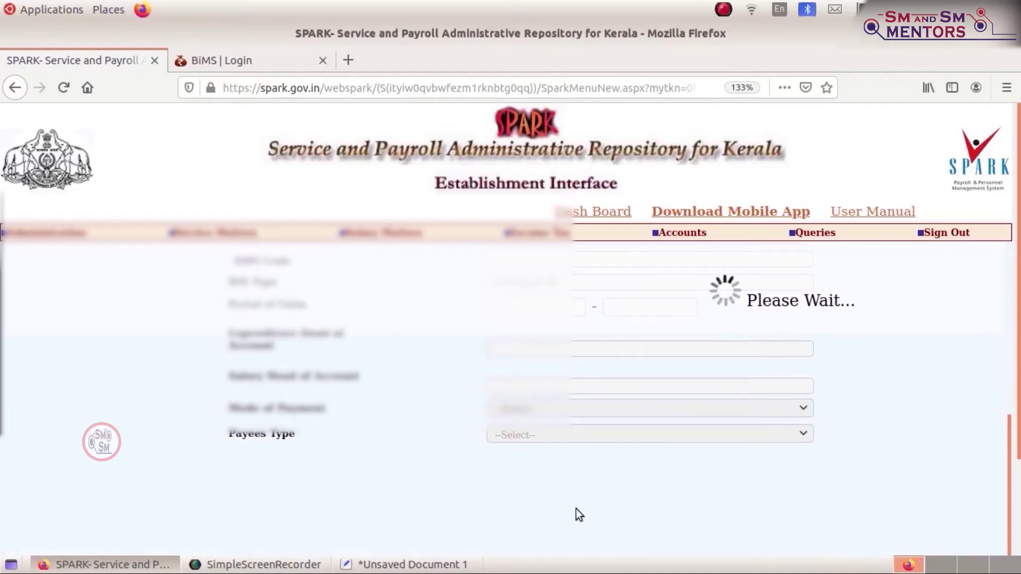
scroll(709, 479, down, 1)
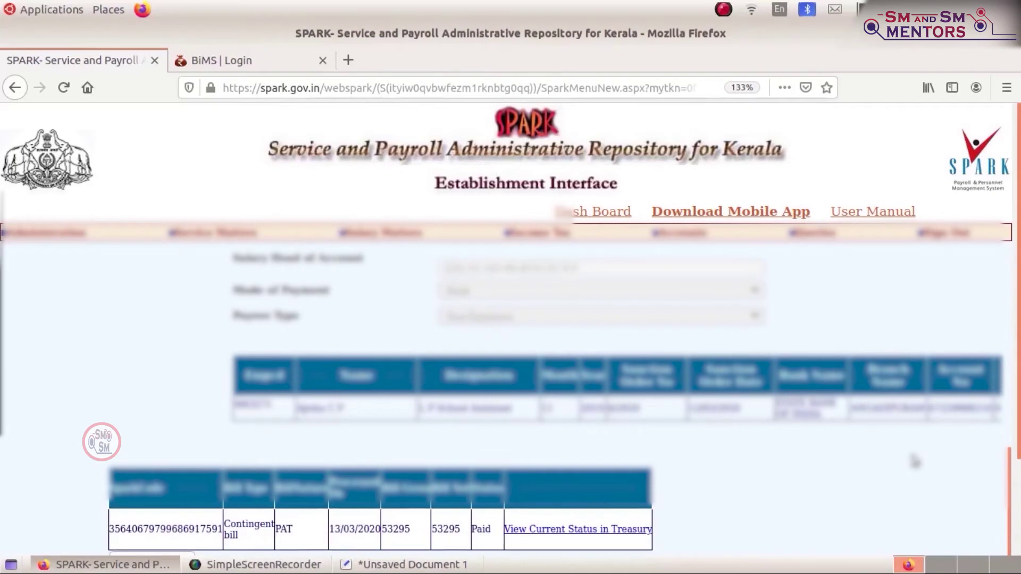
scroll(914, 461, down, 3)
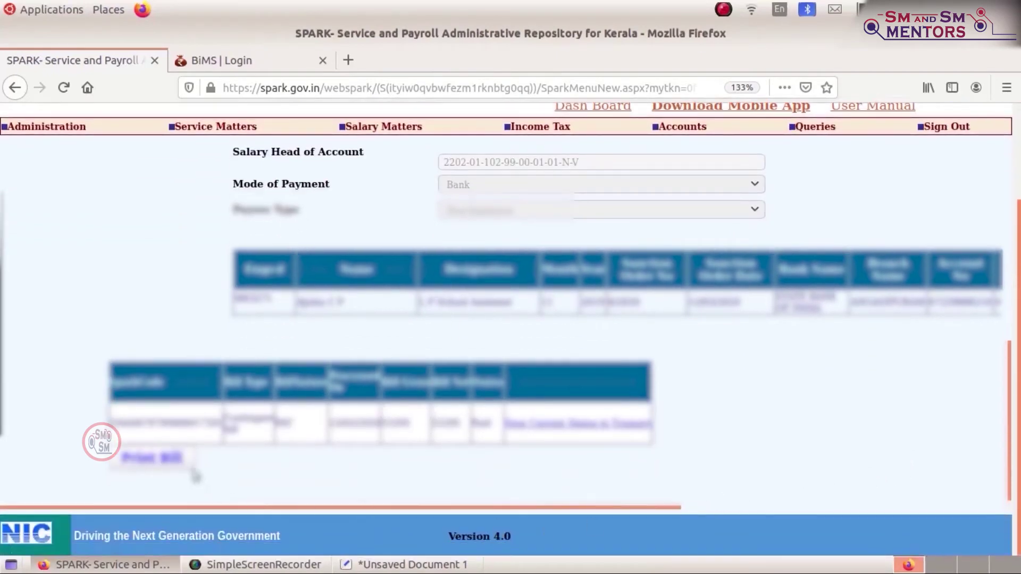
click(154, 458)
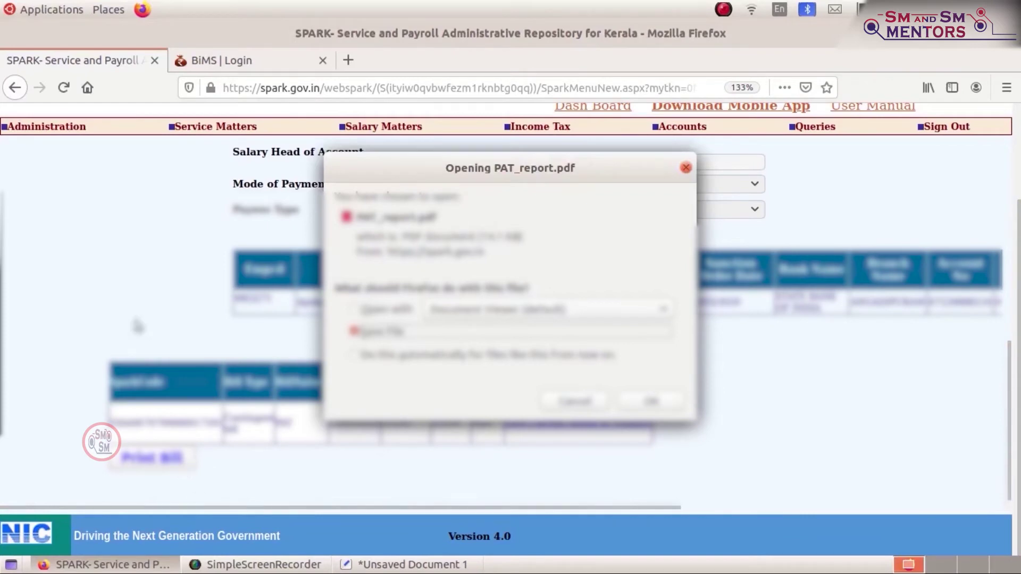
click(395, 311)
click(650, 402)
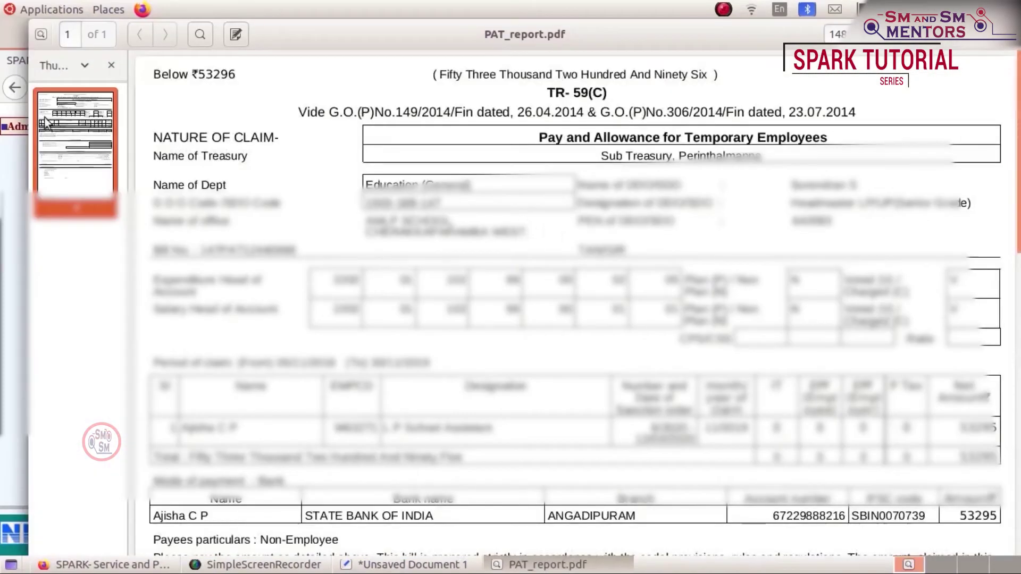
Hide the thumbnail pane to examine the bill in PAT_report.pdf, and return to SPARK in Firefox.
click(111, 64)
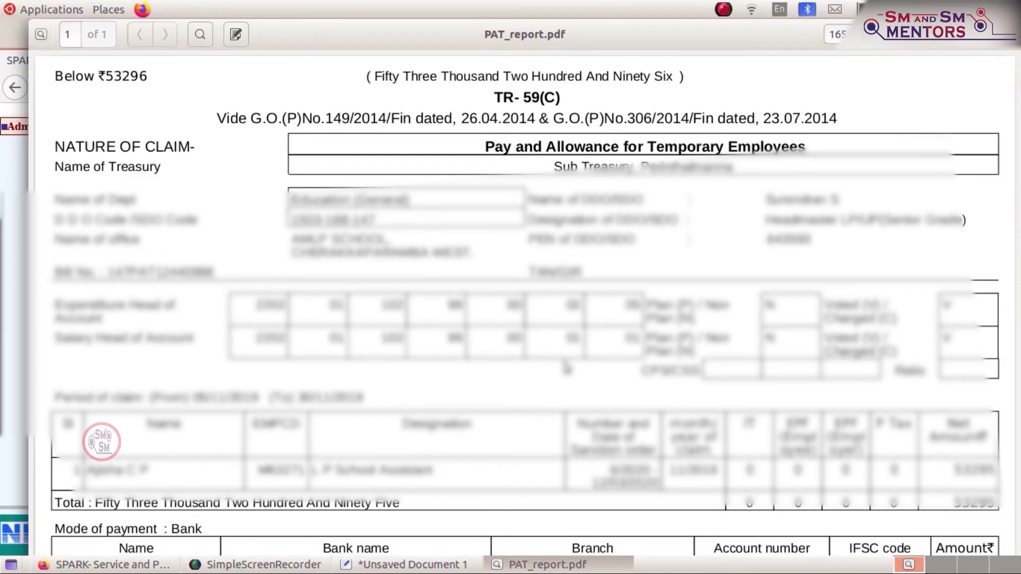
key(alt+Tab)
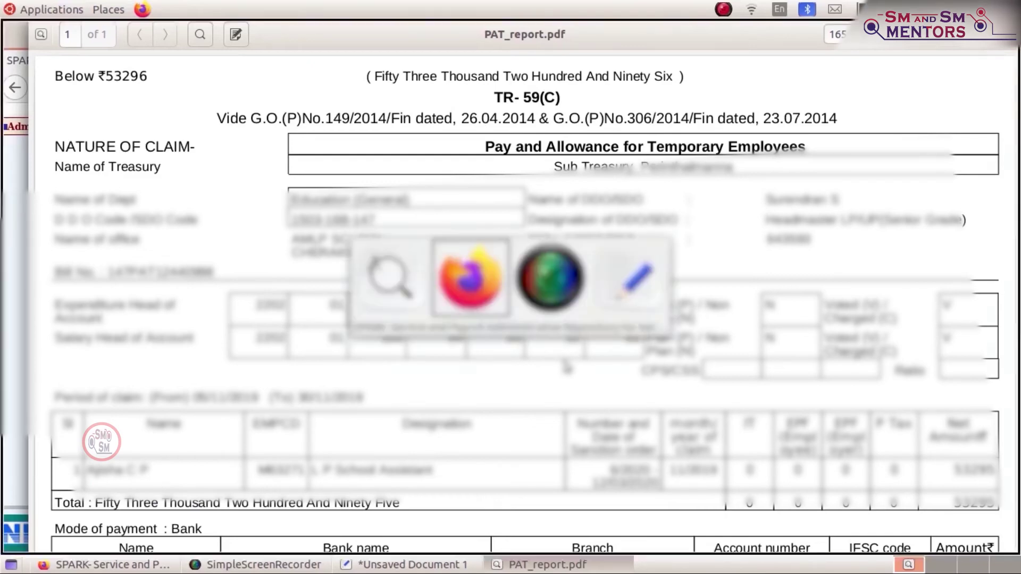
key(alt+Tab)
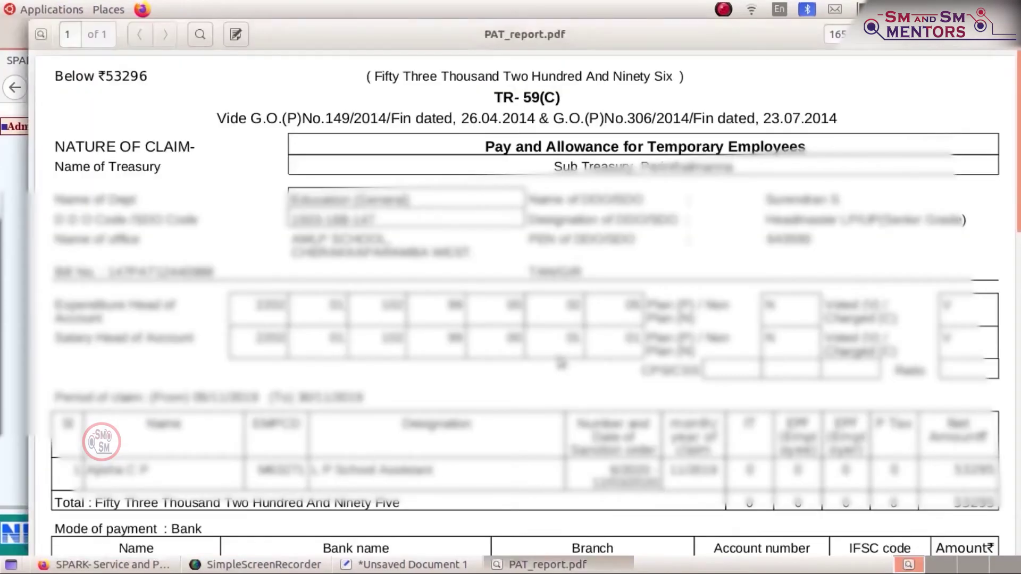
key(alt+Tab)
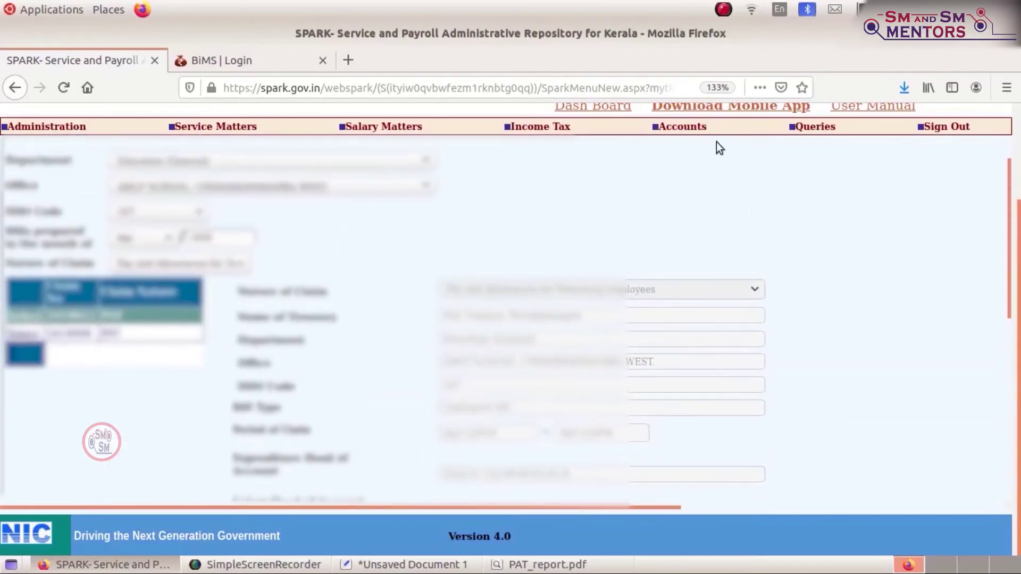
Open SPARK's Bank Account Correction page for accounts, glancing at the BiMS login page while it loads.
mouse_move(685, 127)
mouse_move(724, 261)
click(714, 280)
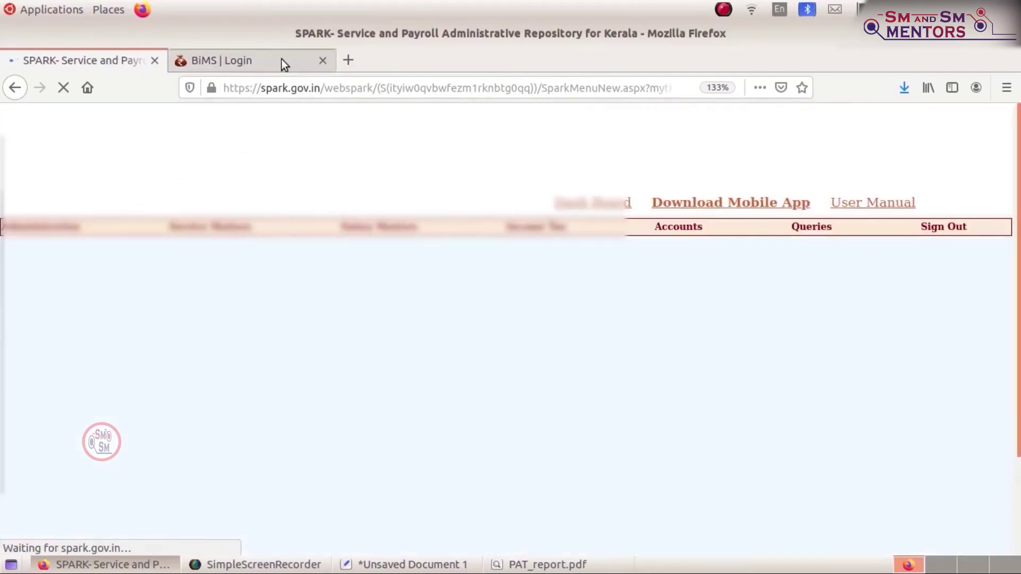
click(282, 61)
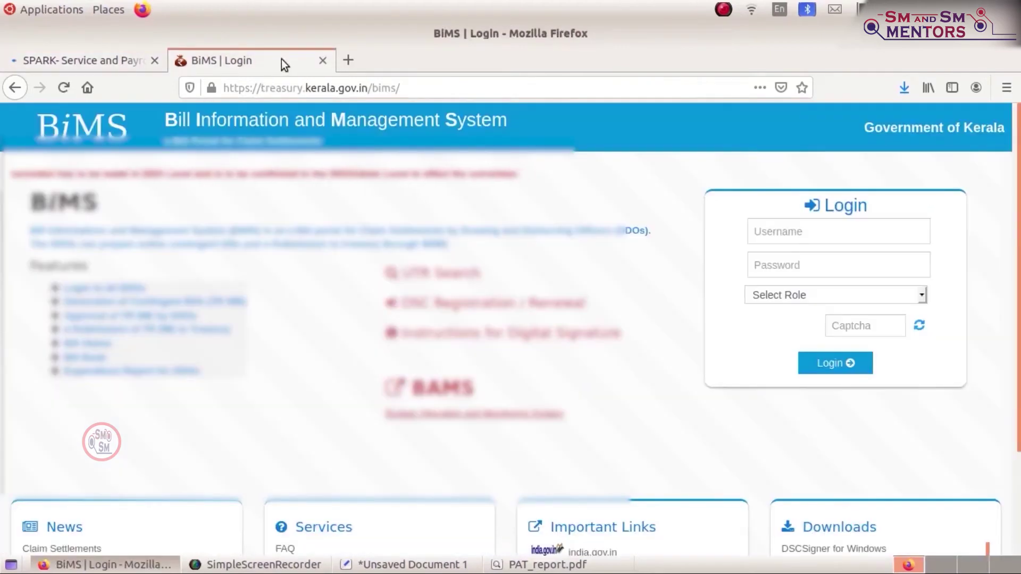
click(74, 58)
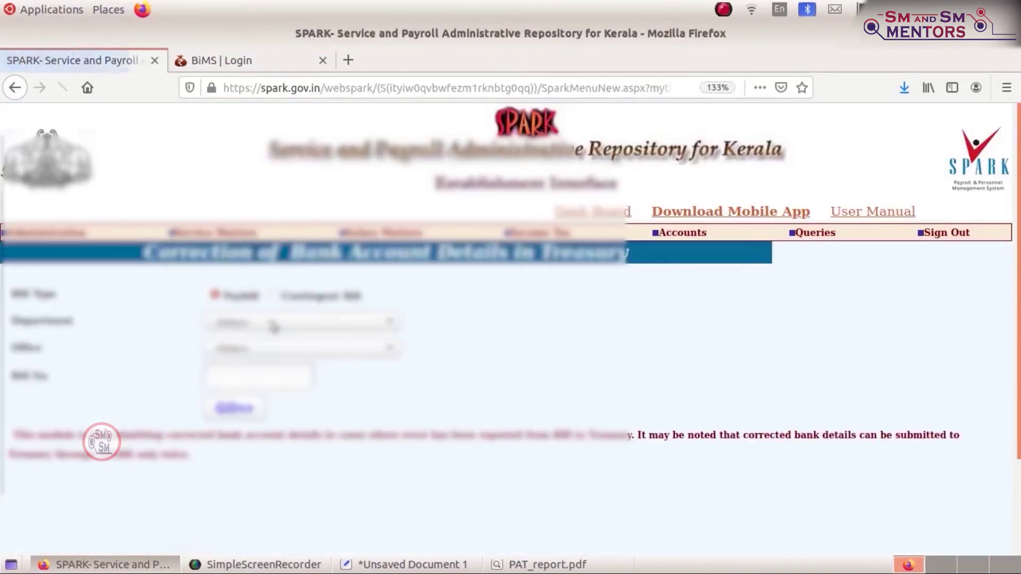
Set the bill type to Contingent Bill, the department to Education (General) and the office to AMLP School.
click(273, 296)
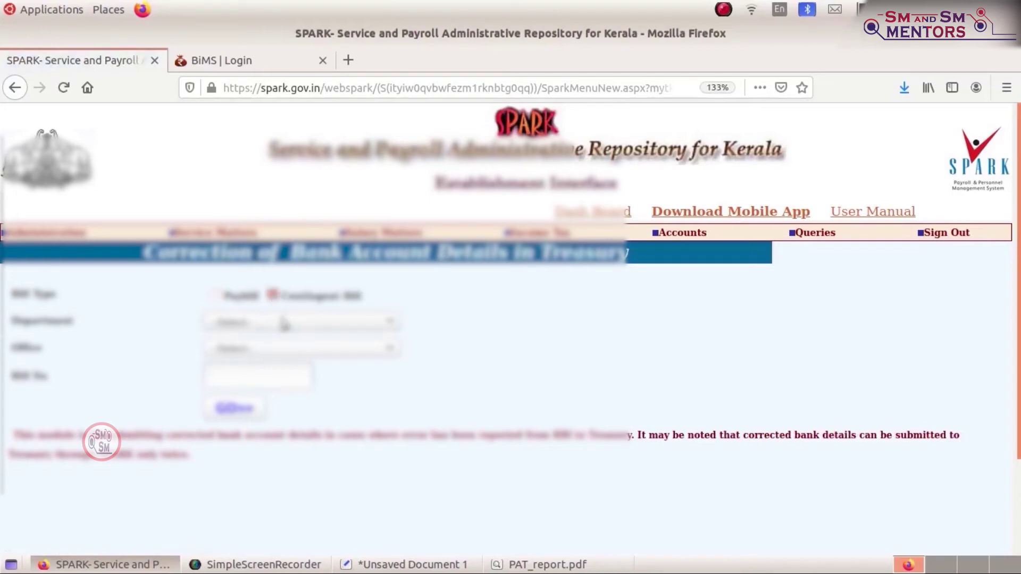
click(286, 324)
click(280, 354)
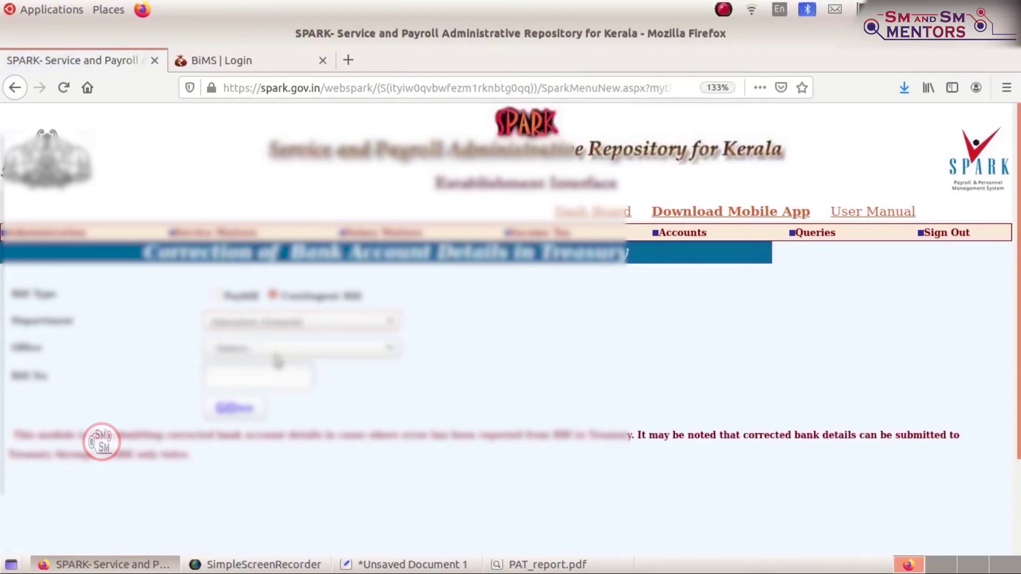
click(272, 368)
click(287, 356)
click(296, 384)
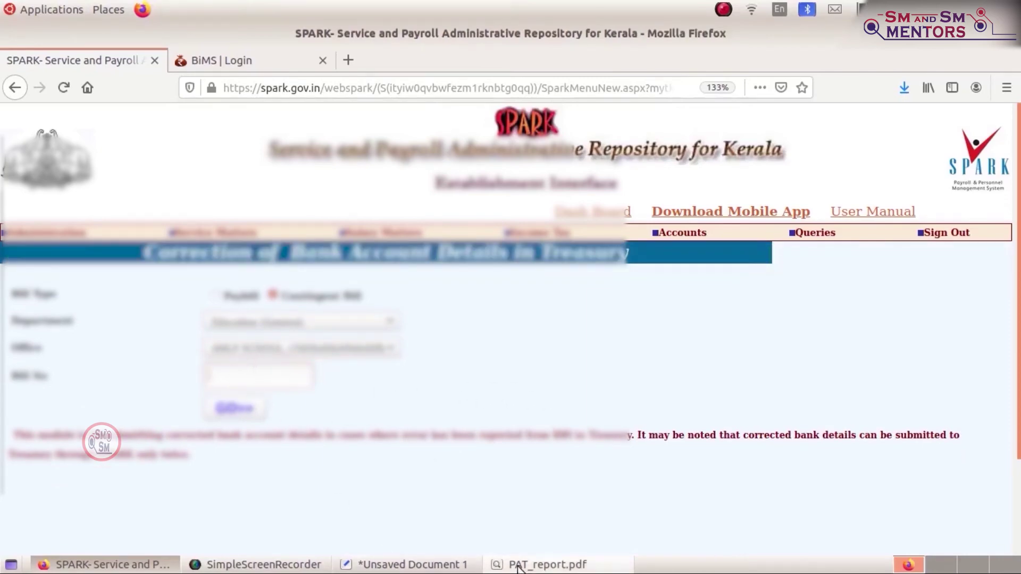
Copy the final digits of the bill number from PAT_report.pdf into SPARK's Bill No field and submit it, dismissing any resulting message.
click(548, 565)
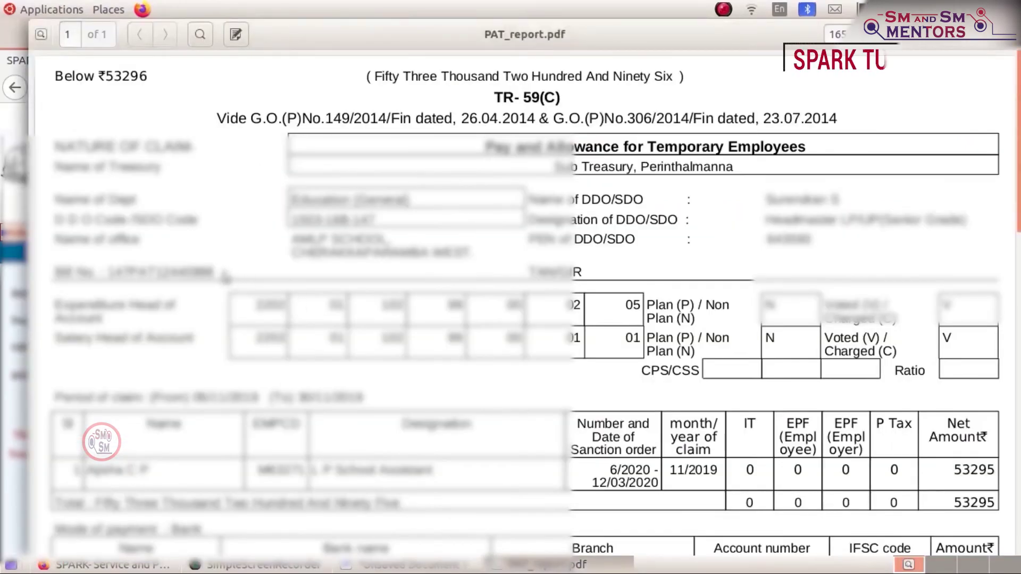
drag(214, 272, 149, 263)
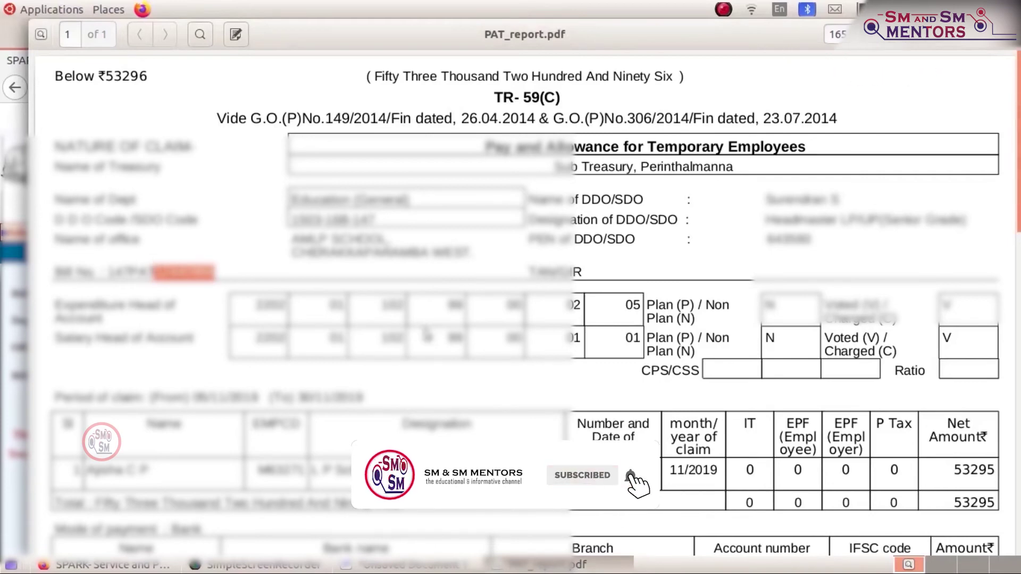
key(alt+Tab)
key(ctrl+v)
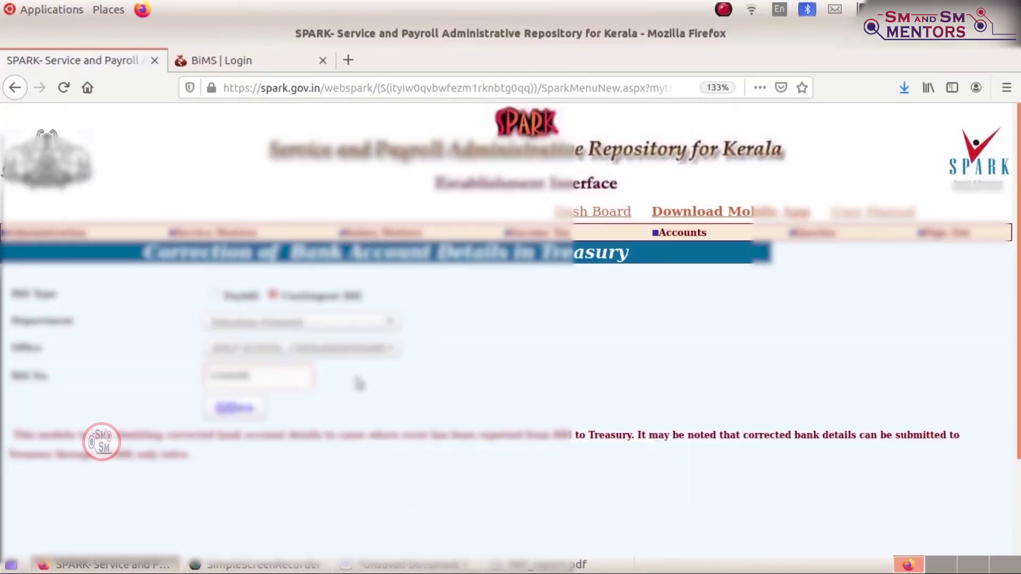
click(250, 424)
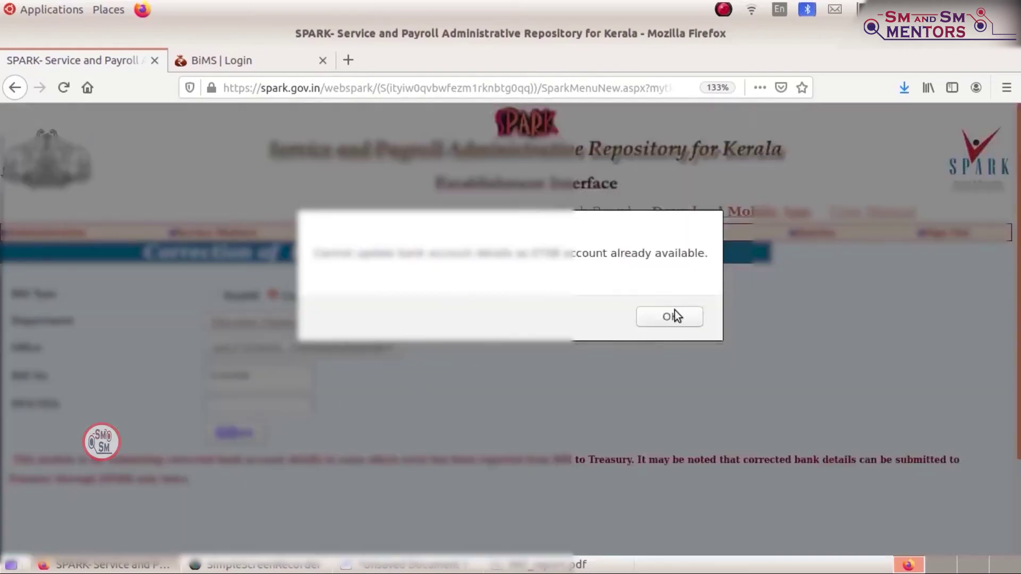
click(671, 317)
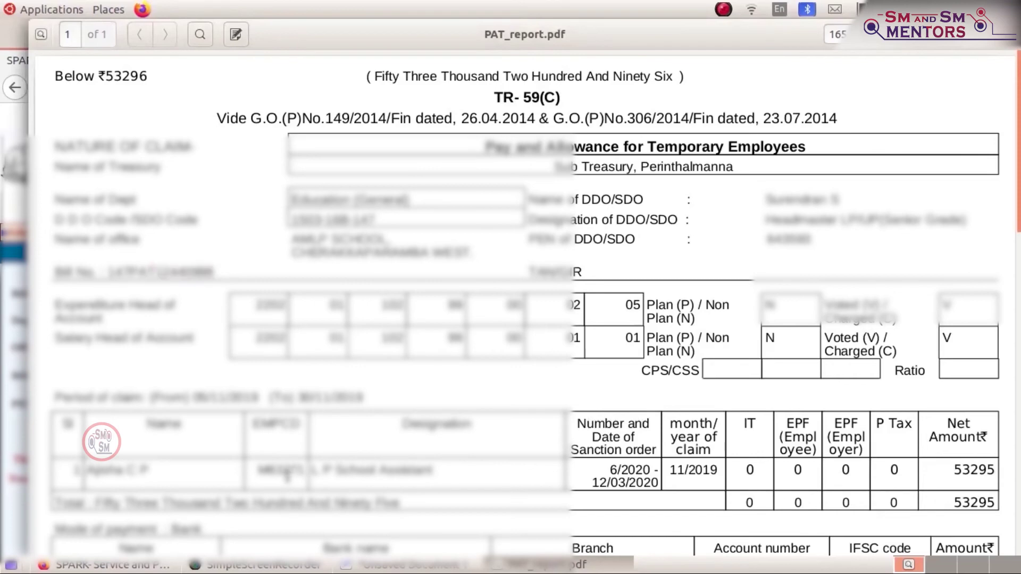
Copy the temporary employee's code from PAT_report.pdf into the employee number field in SPARK and load the bank account details.
key(alt+Tab)
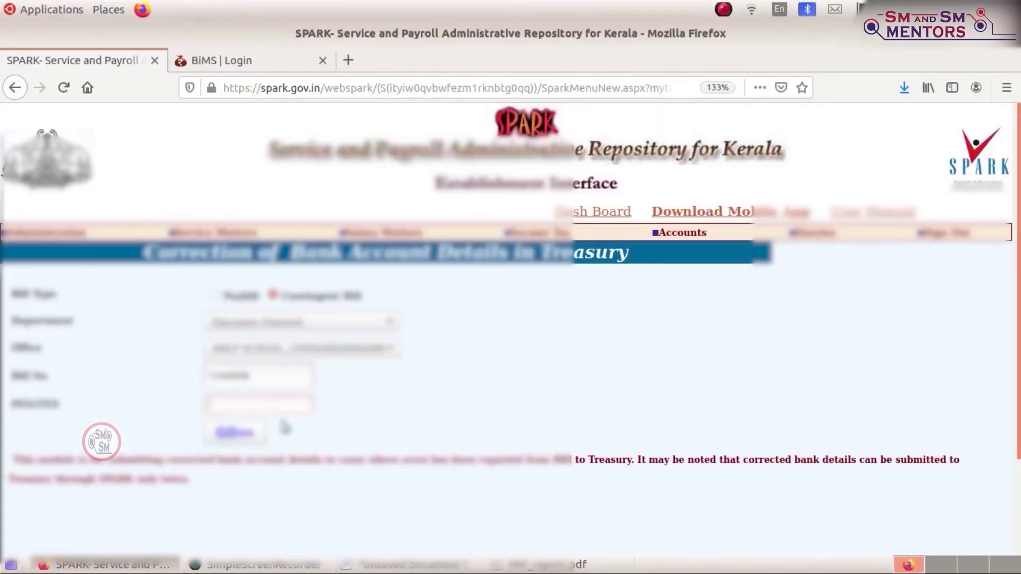
key(ctrl+v)
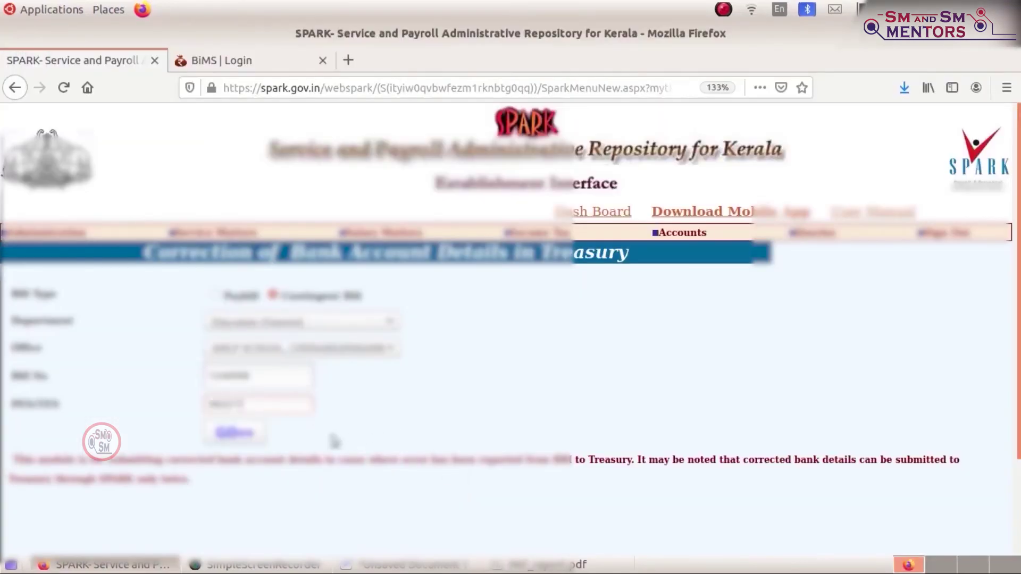
click(244, 440)
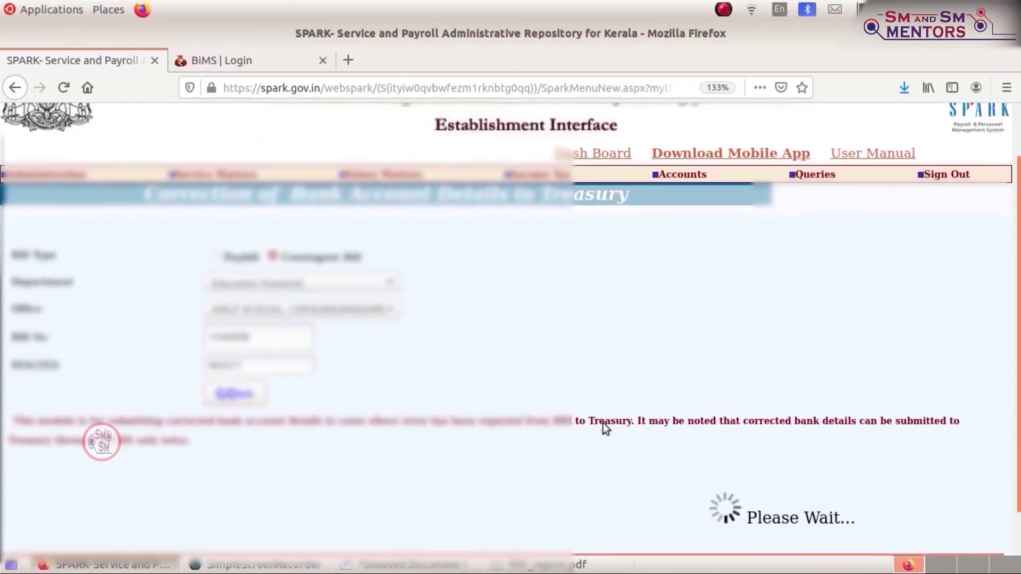
Send the employee's bank account details for this contingent bill to the treasury.
scroll(600, 409, down, 3)
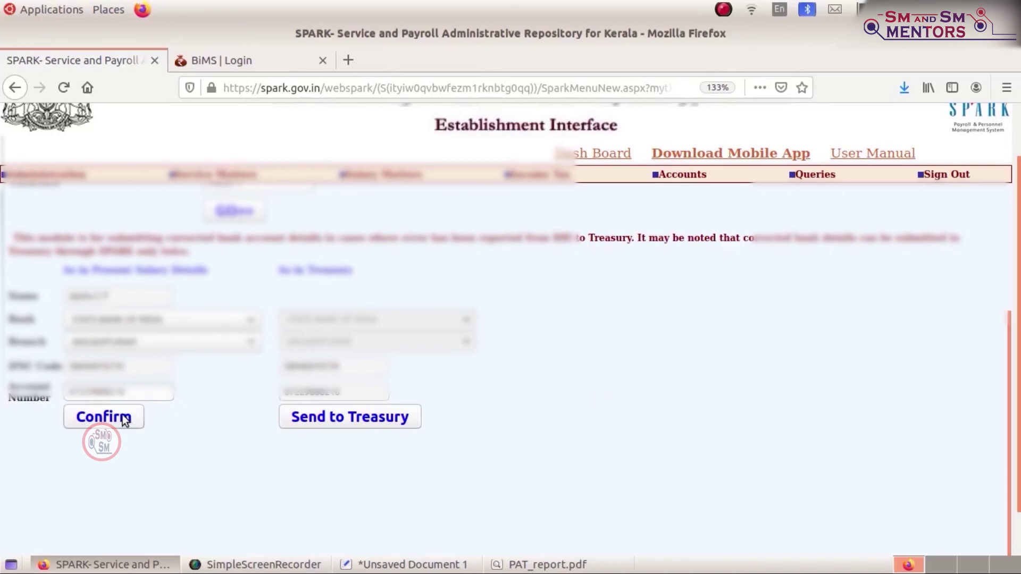
click(346, 420)
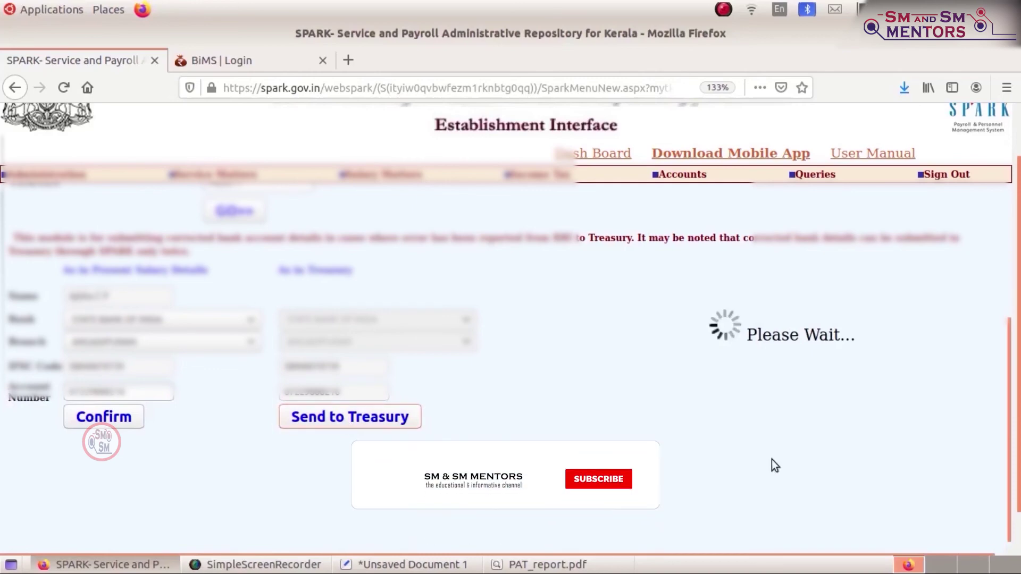